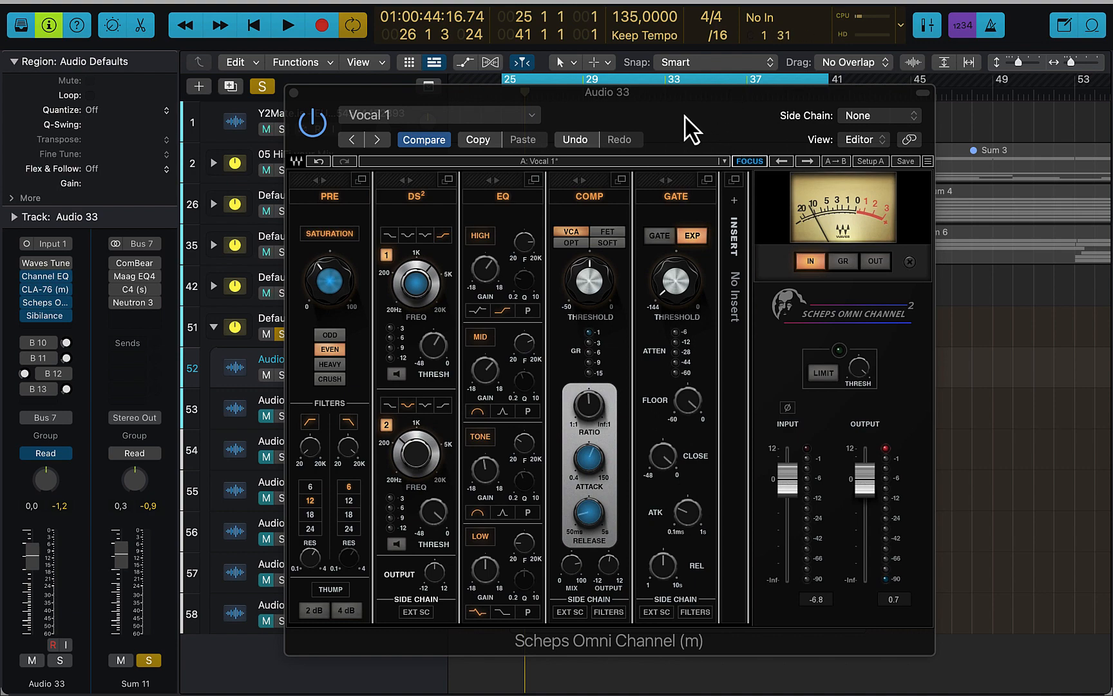
Step: Play the vocal and compare the sound with the Scheps Omni Channel bypassed and re-enabled
mouse_move(683, 109)
mouse_down()
mouse_move(681, 162)
mouse_move(716, 124)
mouse_move(707, 100)
mouse_move(666, 107)
mouse_up()
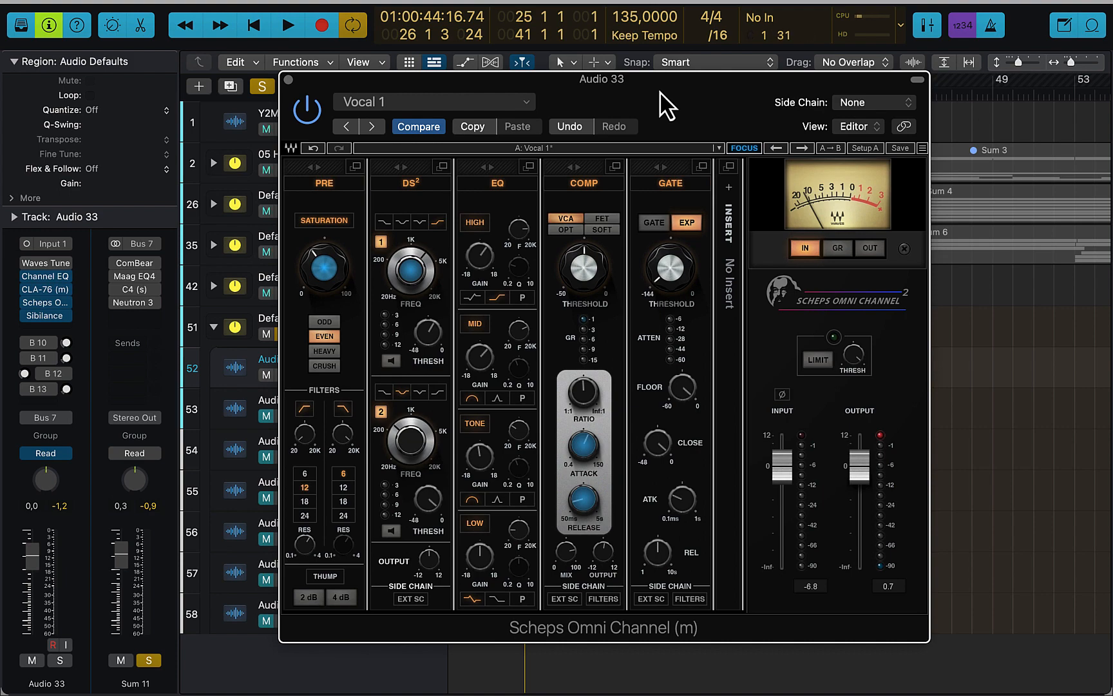
mouse_move(611, 93)
mouse_down()
mouse_move(955, 352)
mouse_move(635, 132)
mouse_move(596, 79)
mouse_up()
key(space)
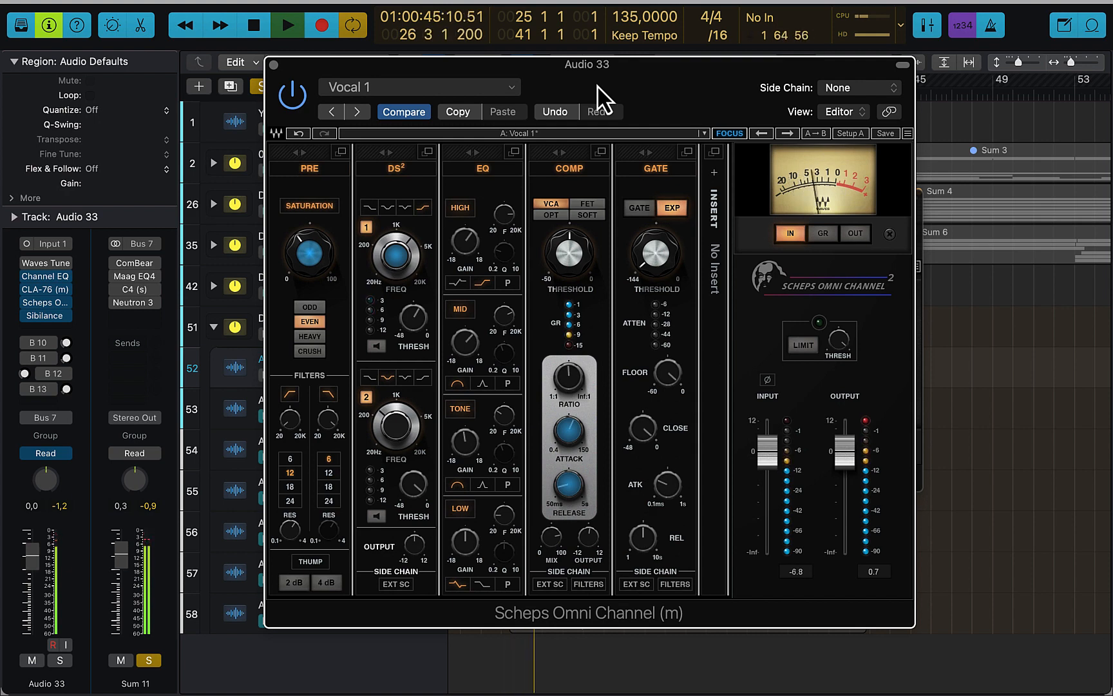
click(286, 107)
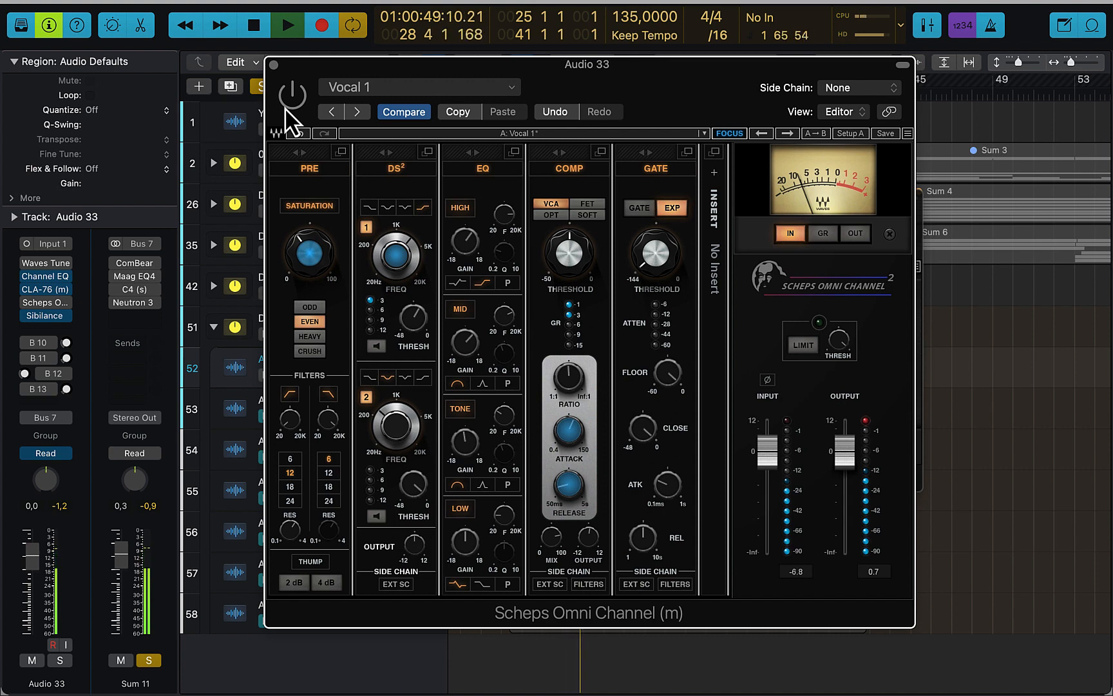
click(291, 95)
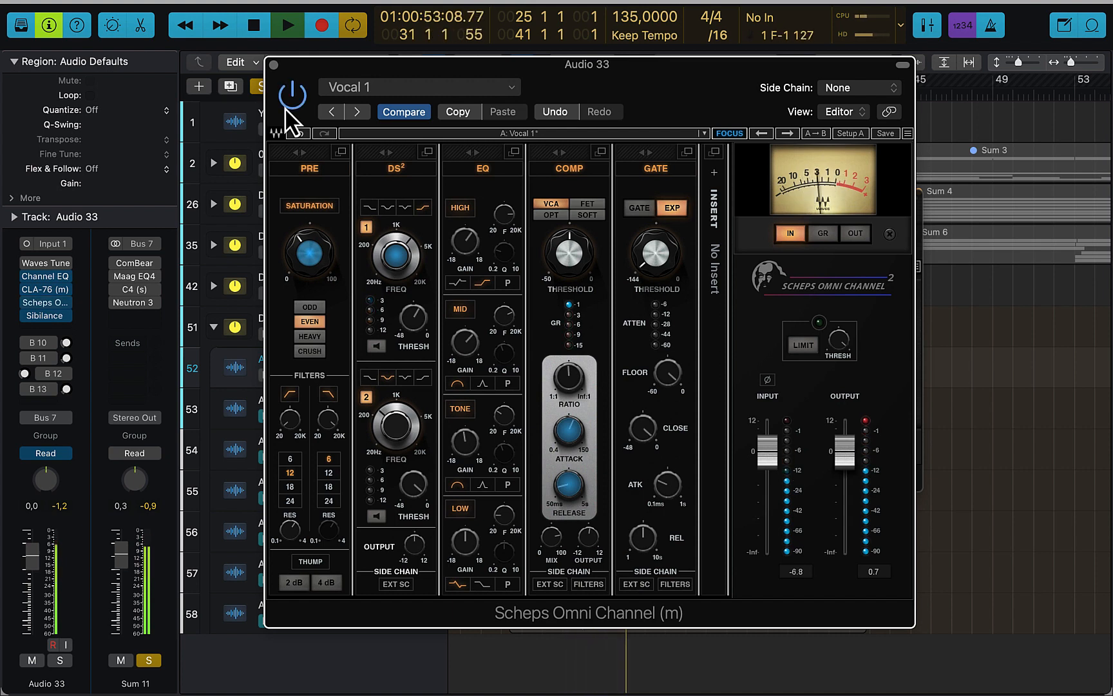
key(space)
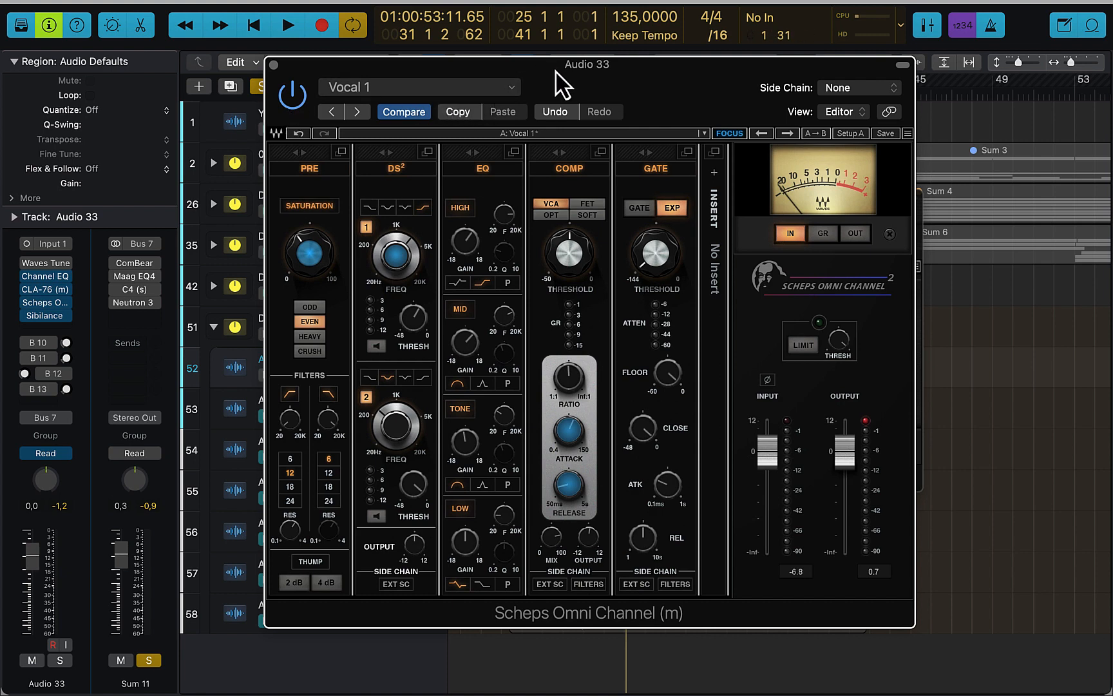
drag(555, 71, 577, 85)
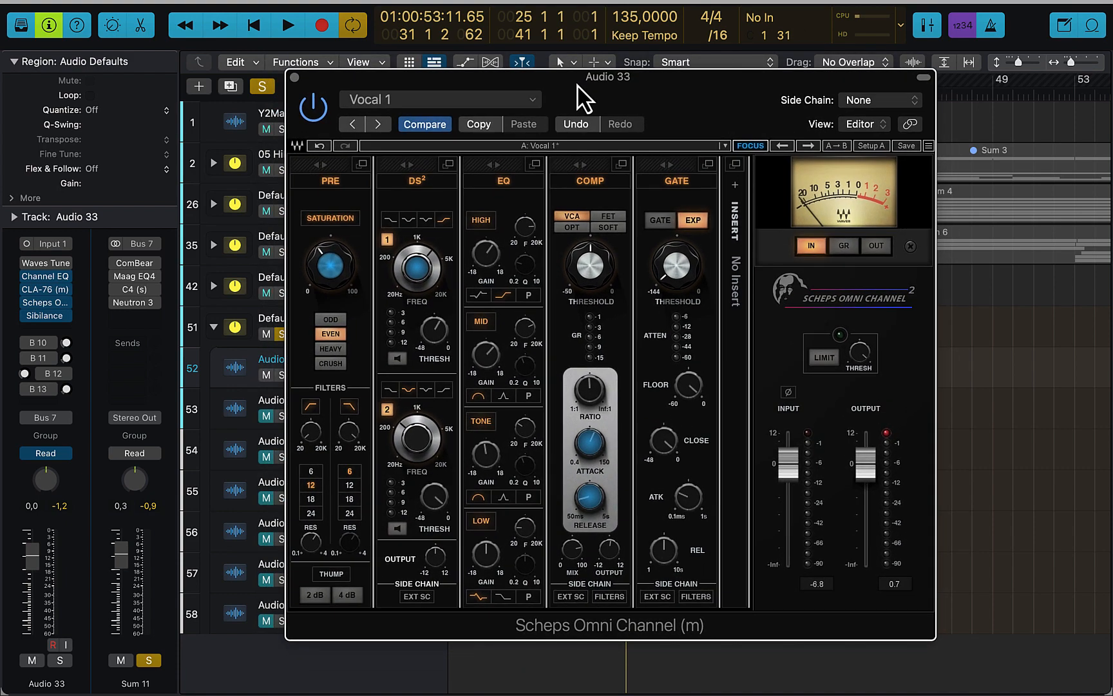
Step: Try the Crush saturation mode in the Pre module with the saturation amount raised to 79.6 during playback
mouse_move(345, 265)
click(340, 366)
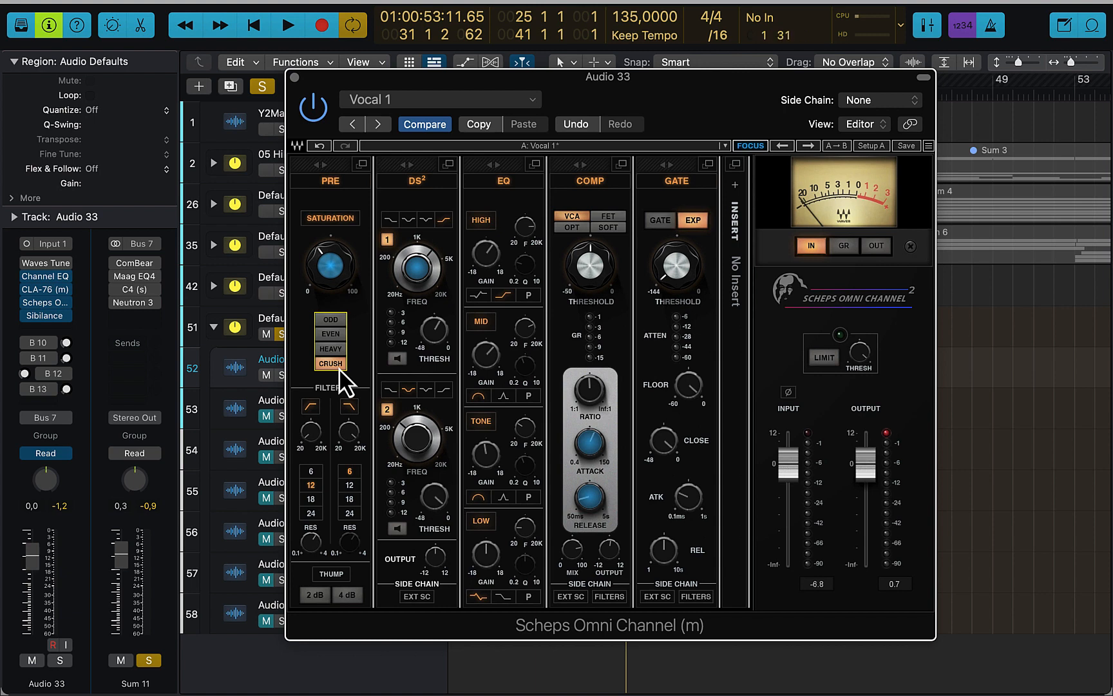
key(space)
drag(328, 274, 328, 248)
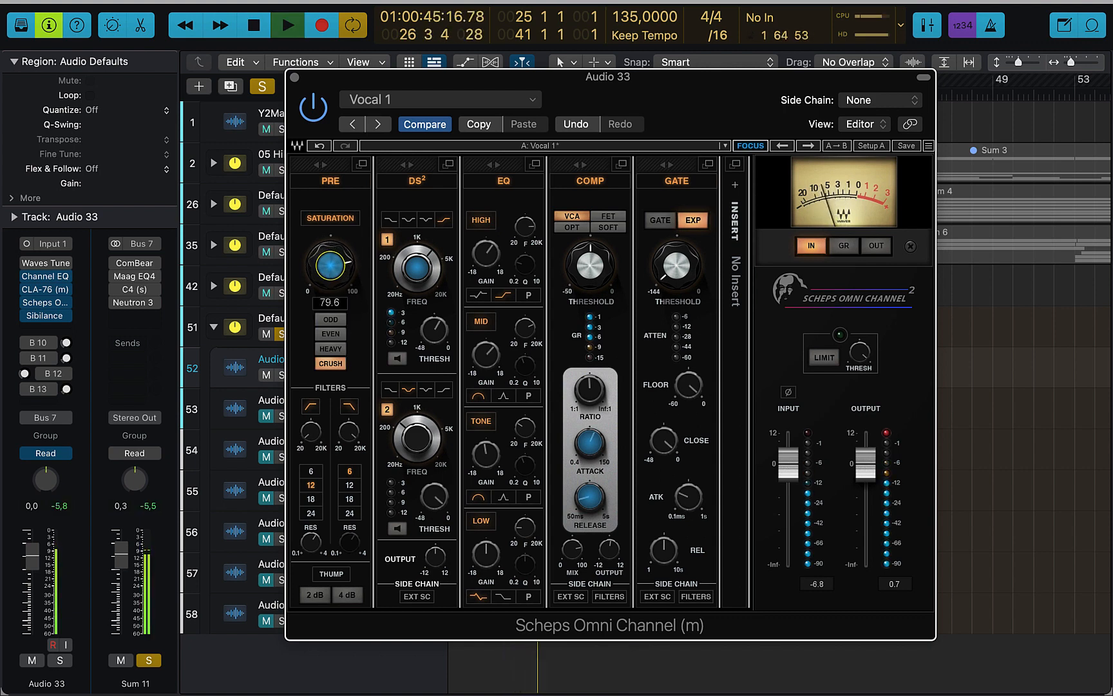
Step: Audition the Heavy, Even and Odd saturation modes, return to Crush, and lower the saturation amount
click(333, 347)
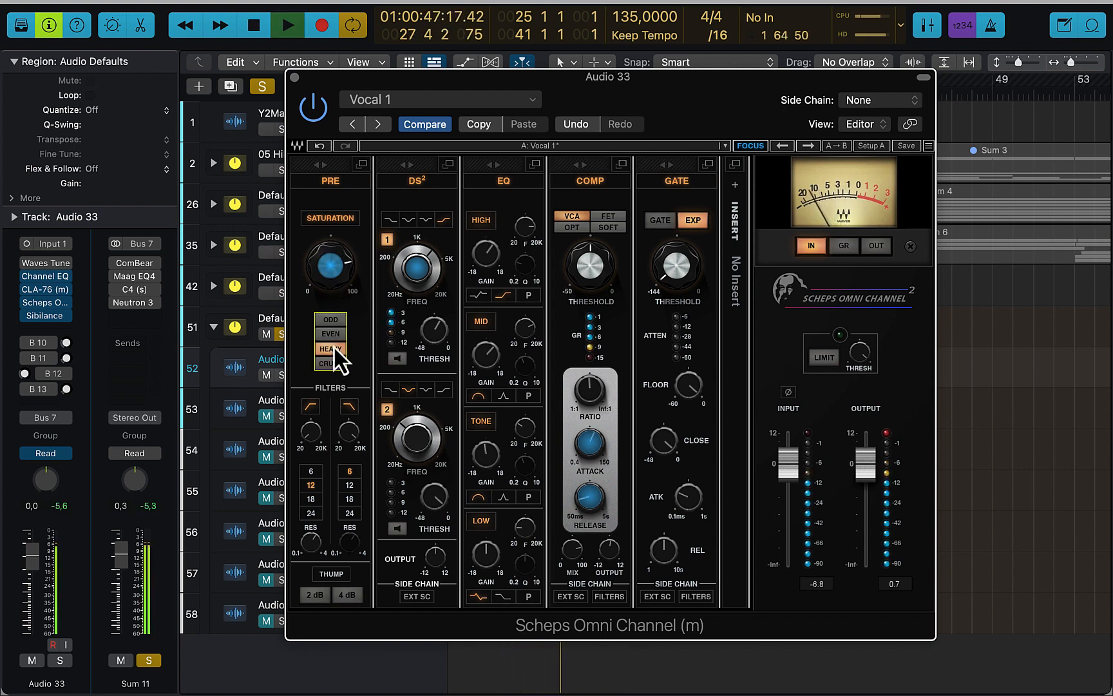
click(333, 340)
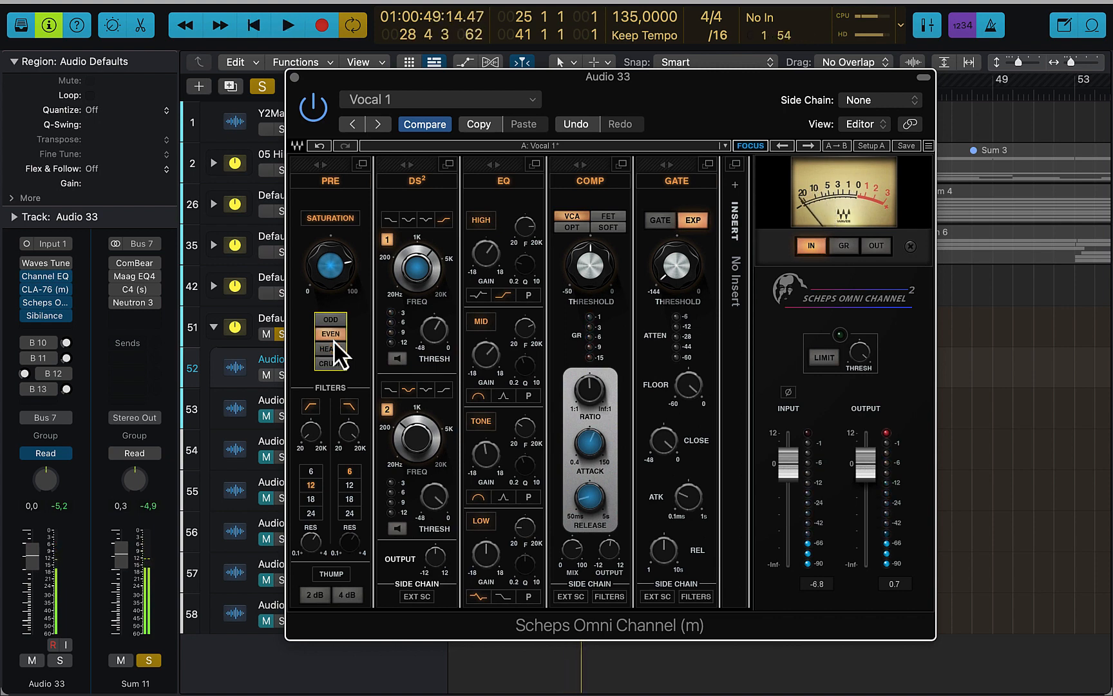
key(space)
click(331, 326)
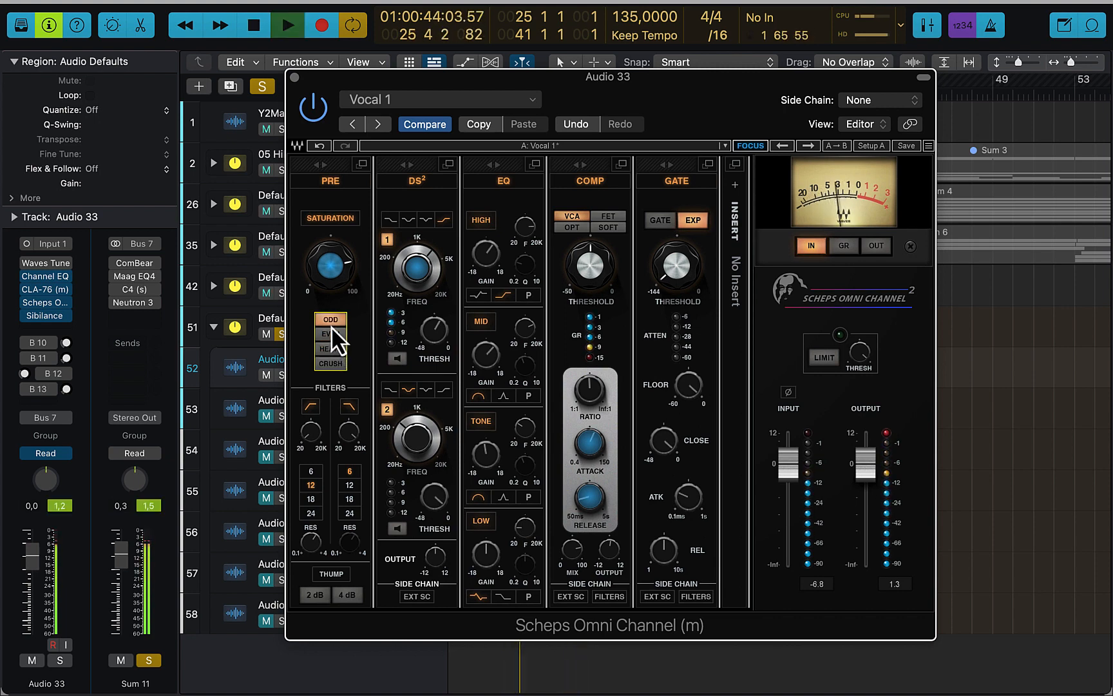
click(330, 364)
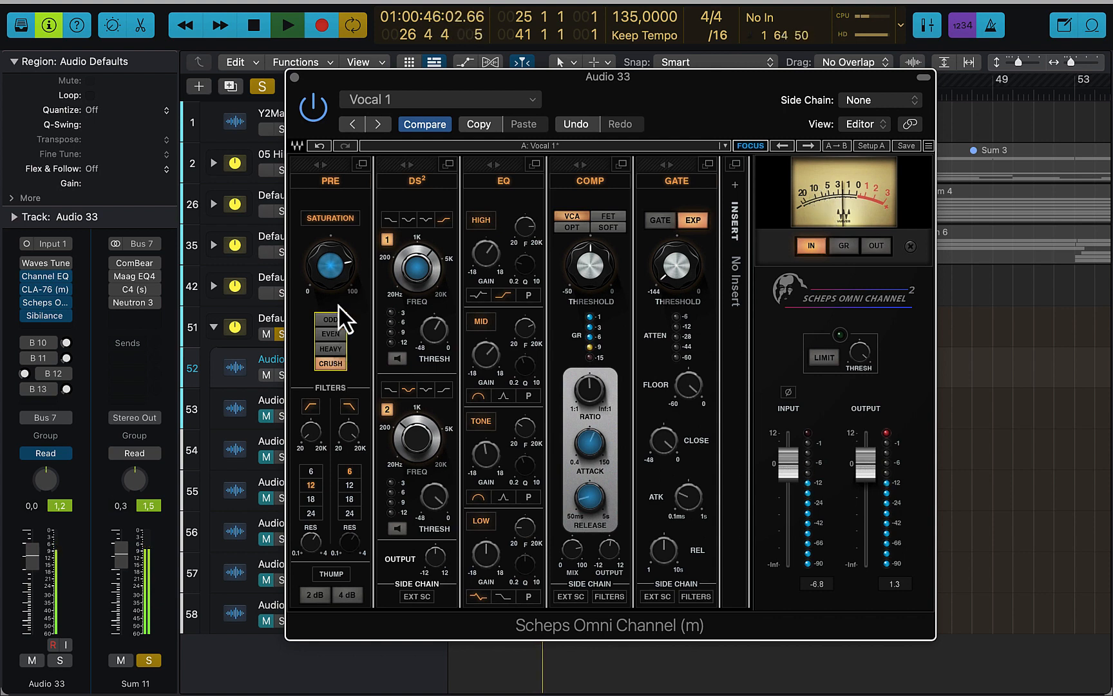
key(space)
drag(343, 286, 343, 340)
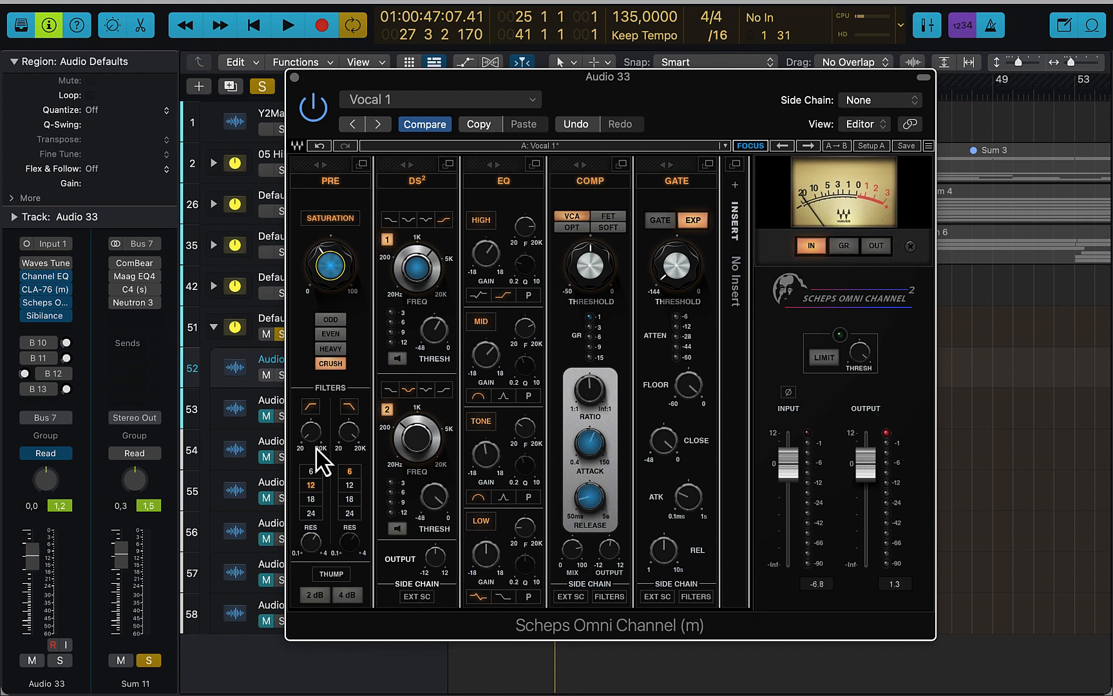
Step: Sweep the Pre module's high-pass and low-pass filter frequencies during playback to hear their effect
key(space)
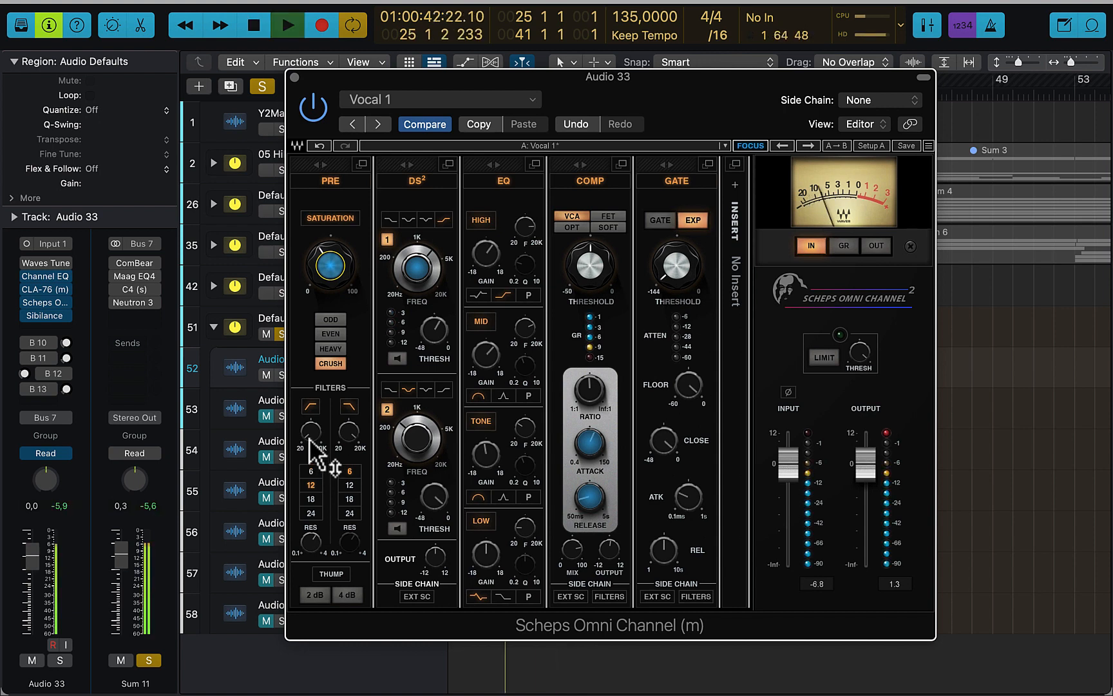
drag(310, 437, 310, 400)
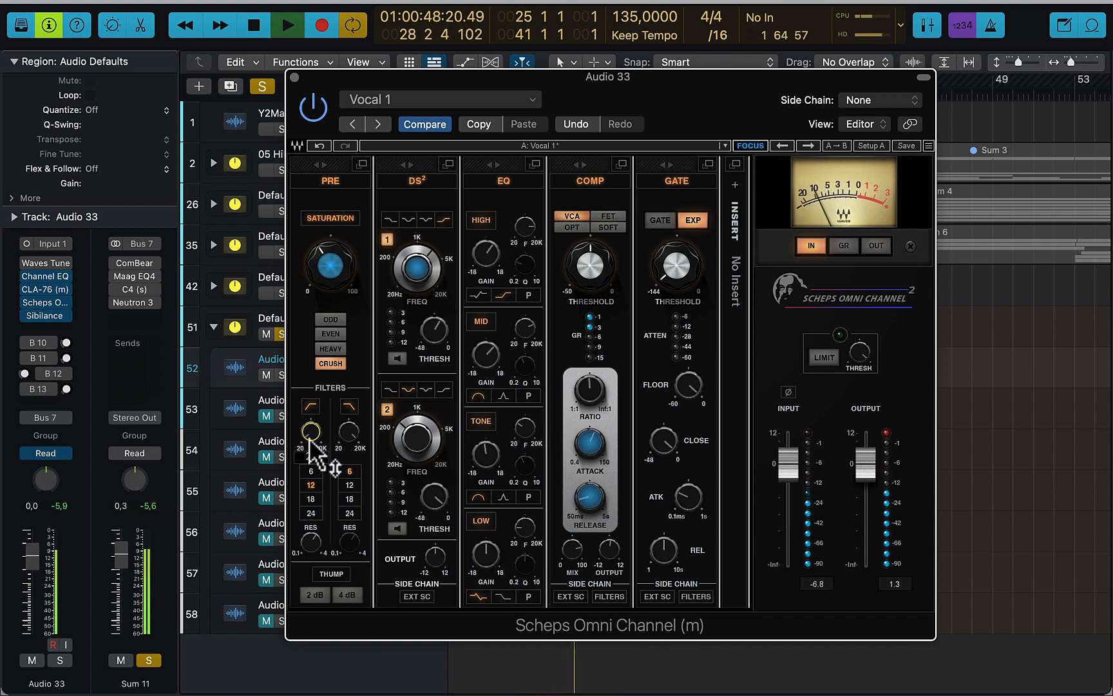
key(space)
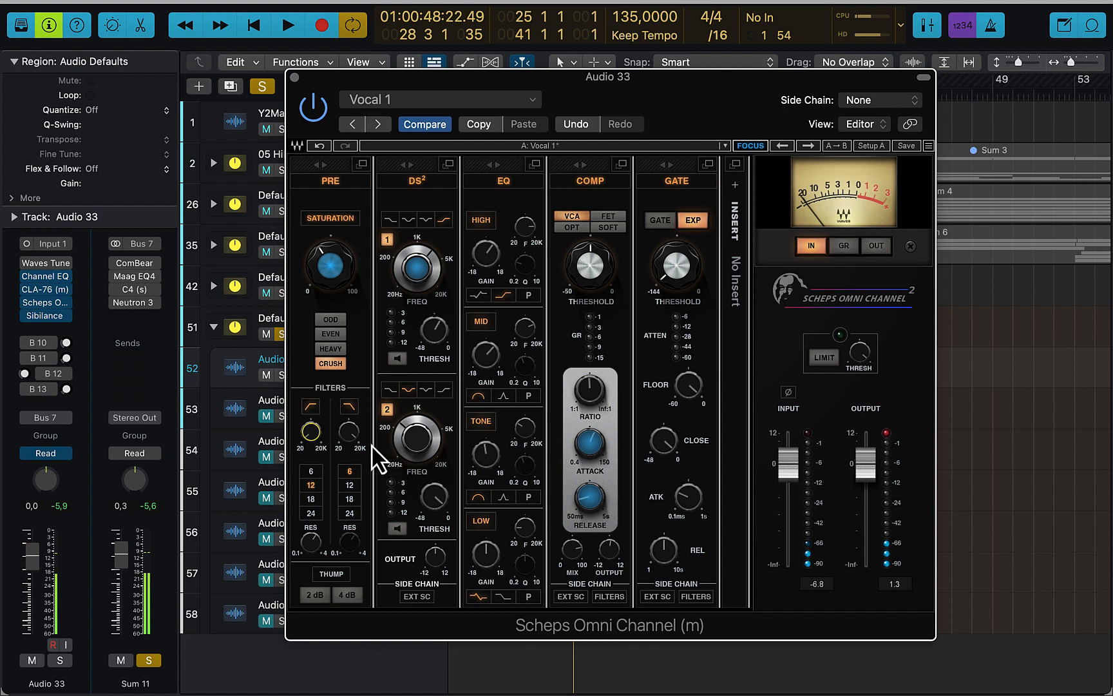
key(space)
mouse_move(349, 432)
mouse_down()
mouse_move(349, 451)
mouse_move(352, 436)
mouse_up()
key(space)
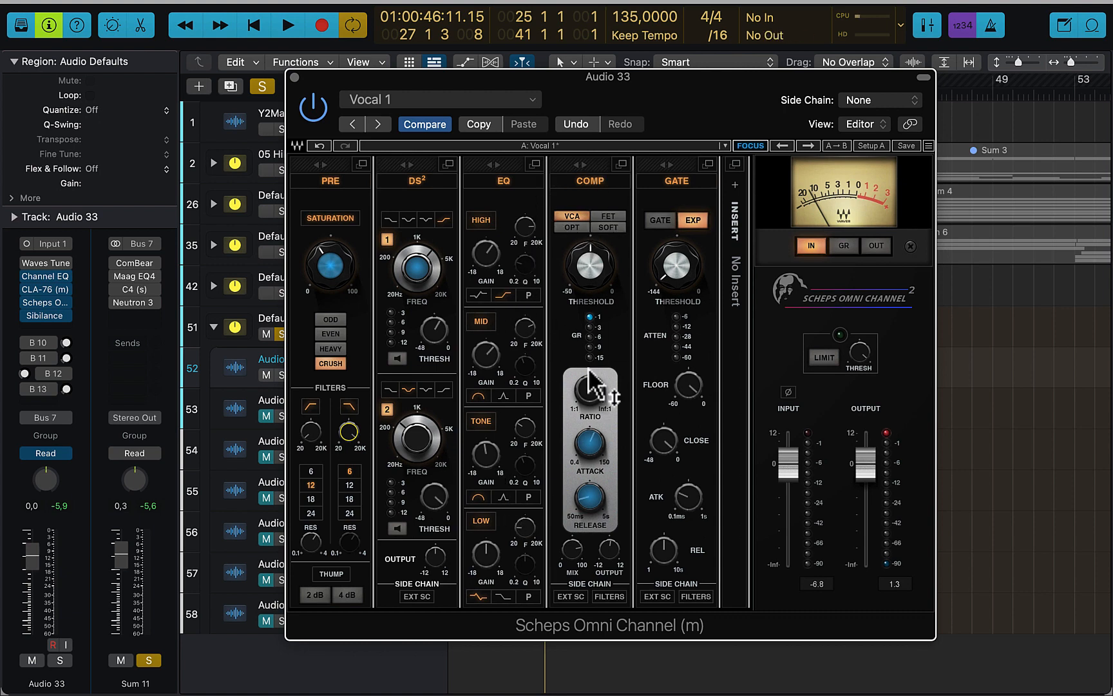
Step: Audition the VCA, FET and Soft compressor types on the vocal and settle on Soft
mouse_move(599, 388)
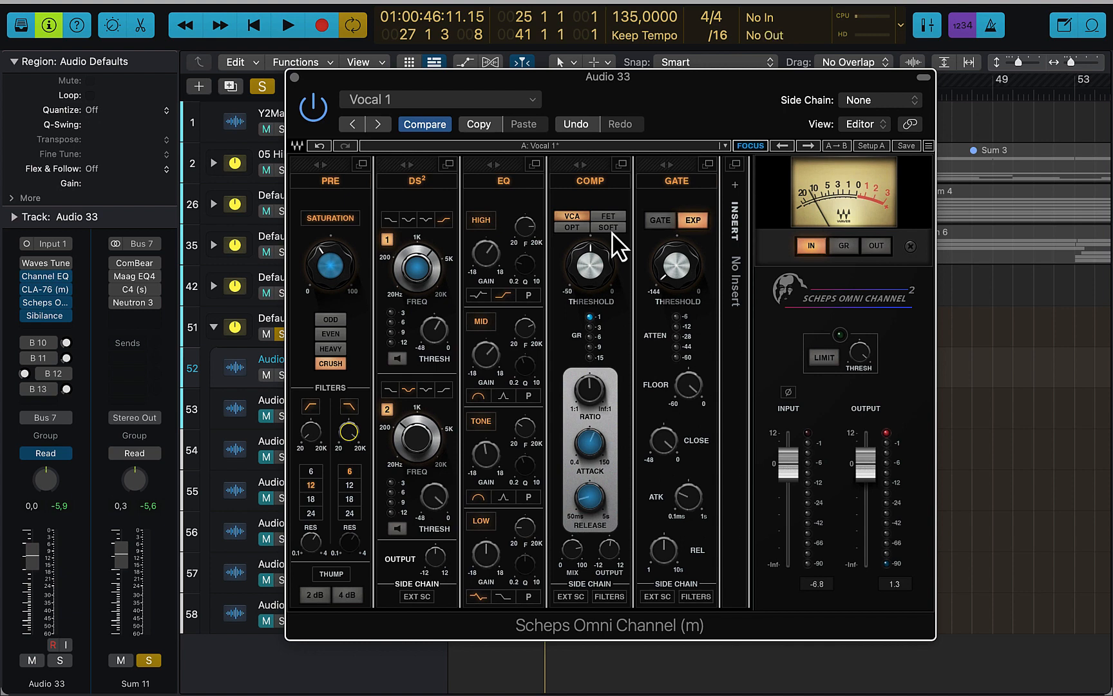
key(space)
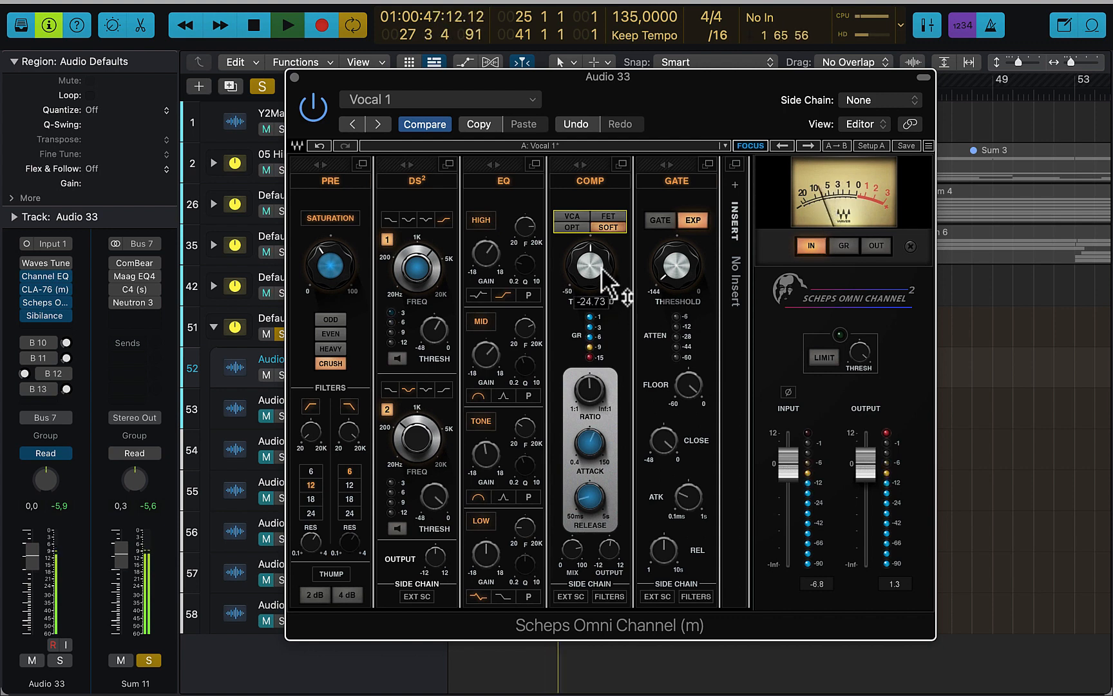
click(572, 216)
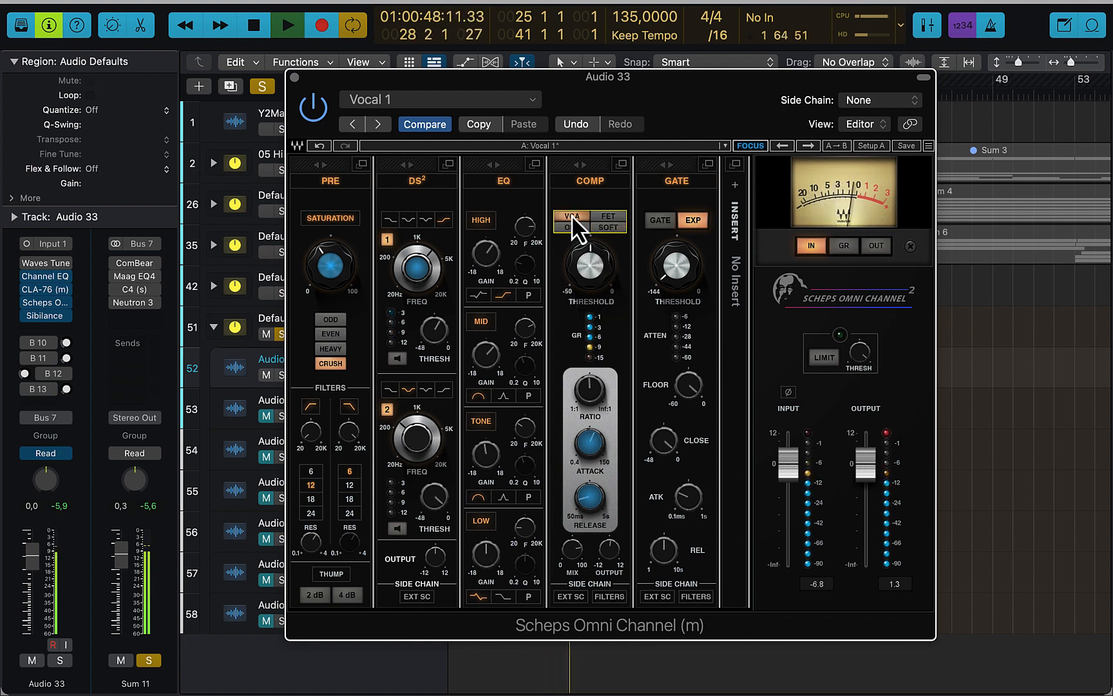
click(606, 220)
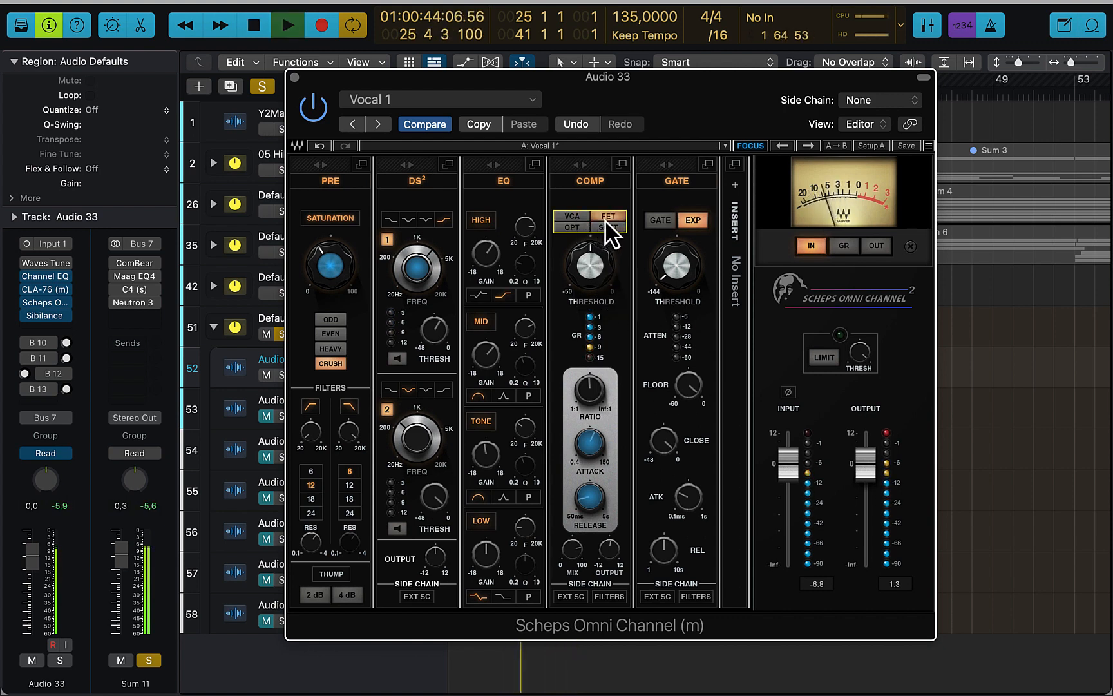
click(609, 227)
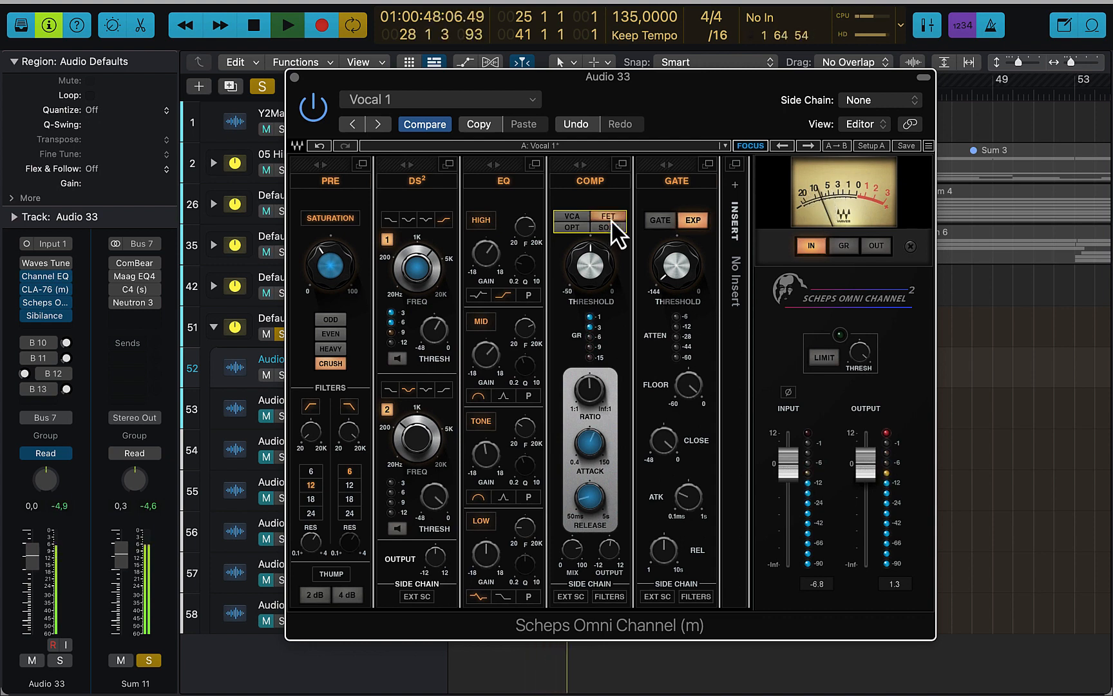
key(space)
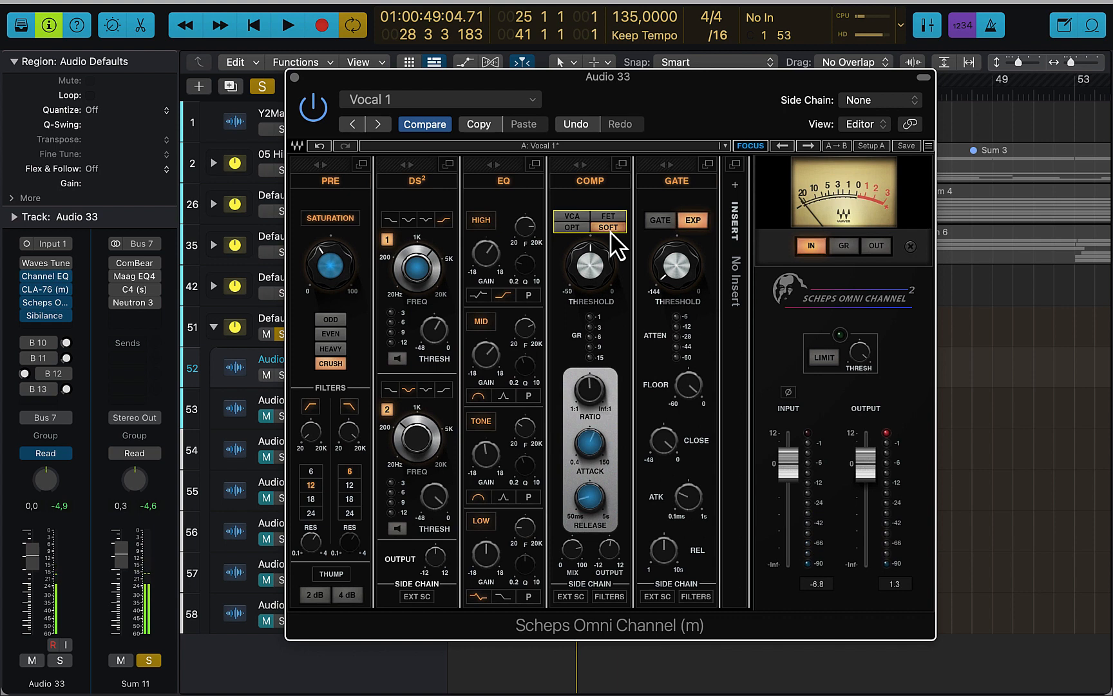
click(609, 218)
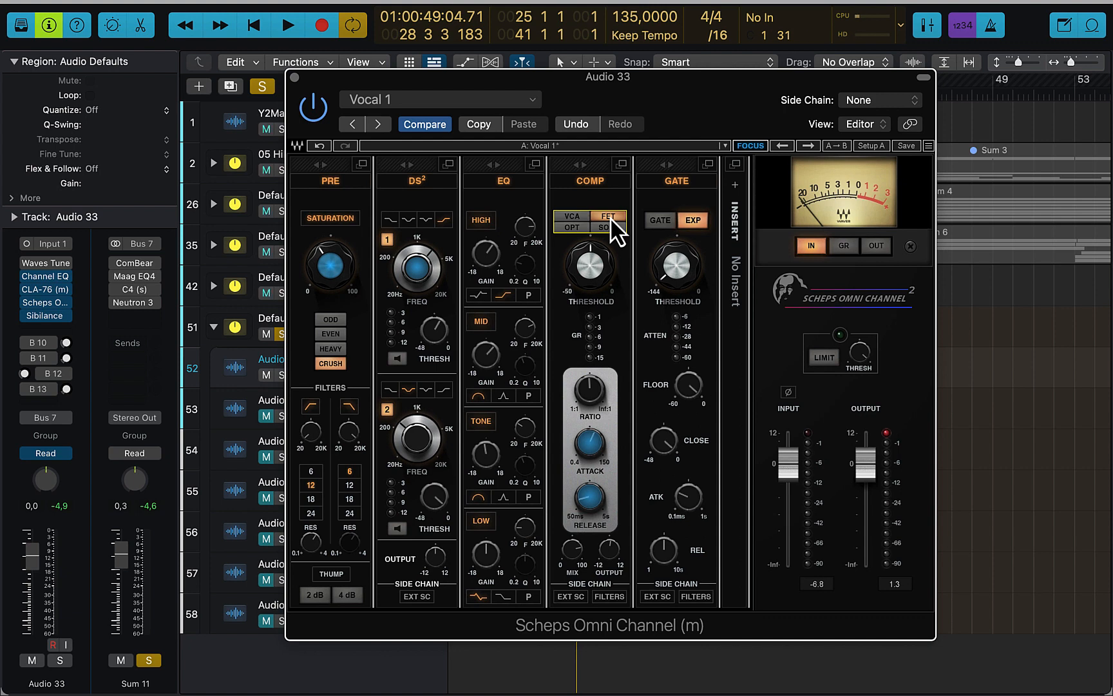
click(610, 227)
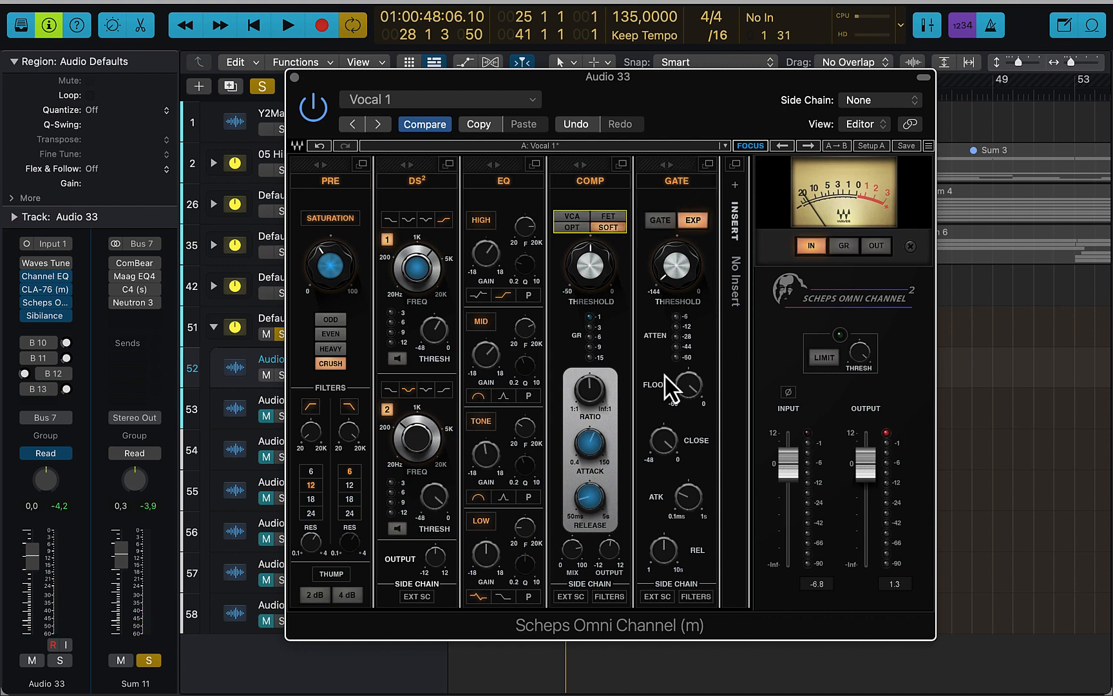
Step: Reorder the modules so the Insert slot sits between EQ and Comp, and browse its Delay and EQ plug-ins without loading one
drag(685, 171, 732, 188)
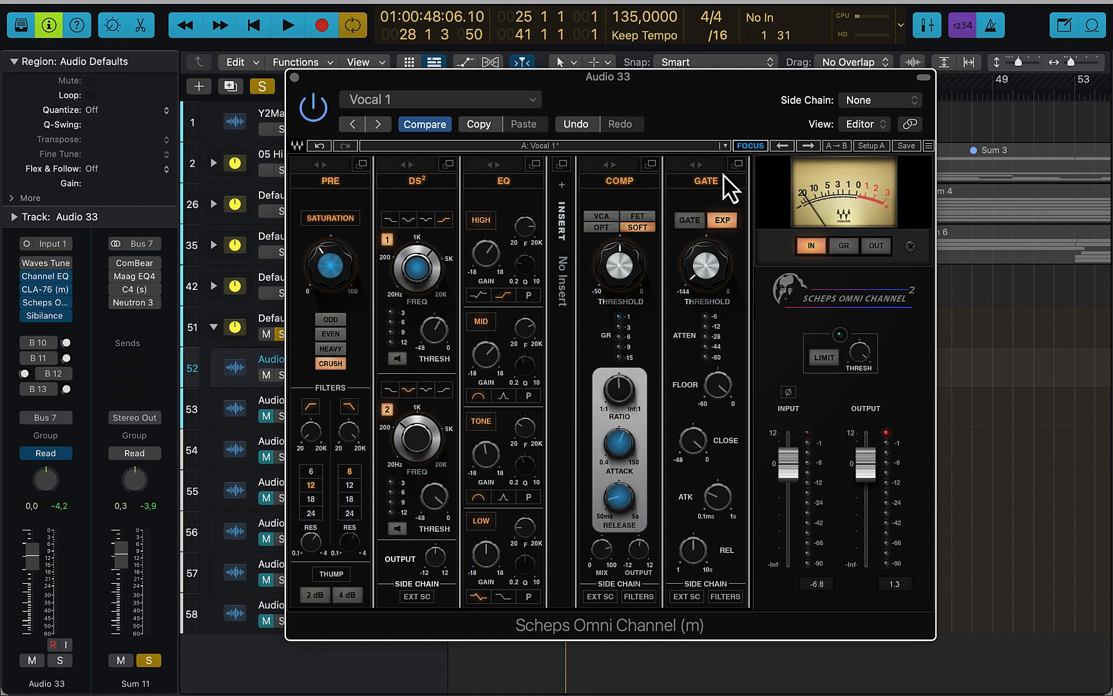
click(564, 190)
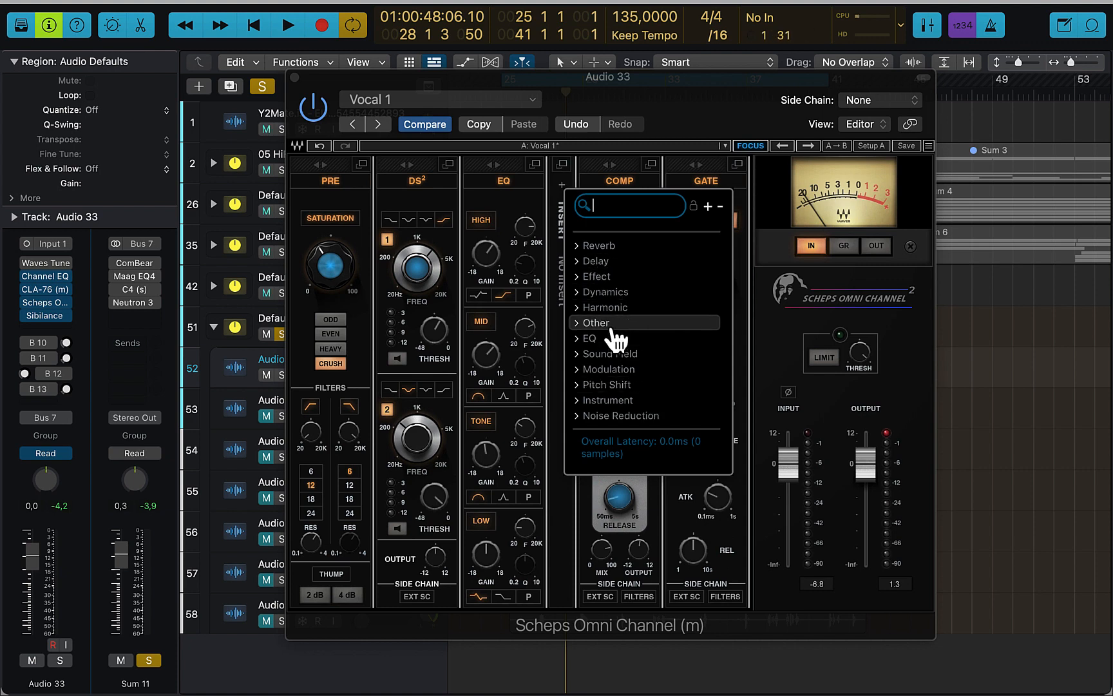
click(583, 265)
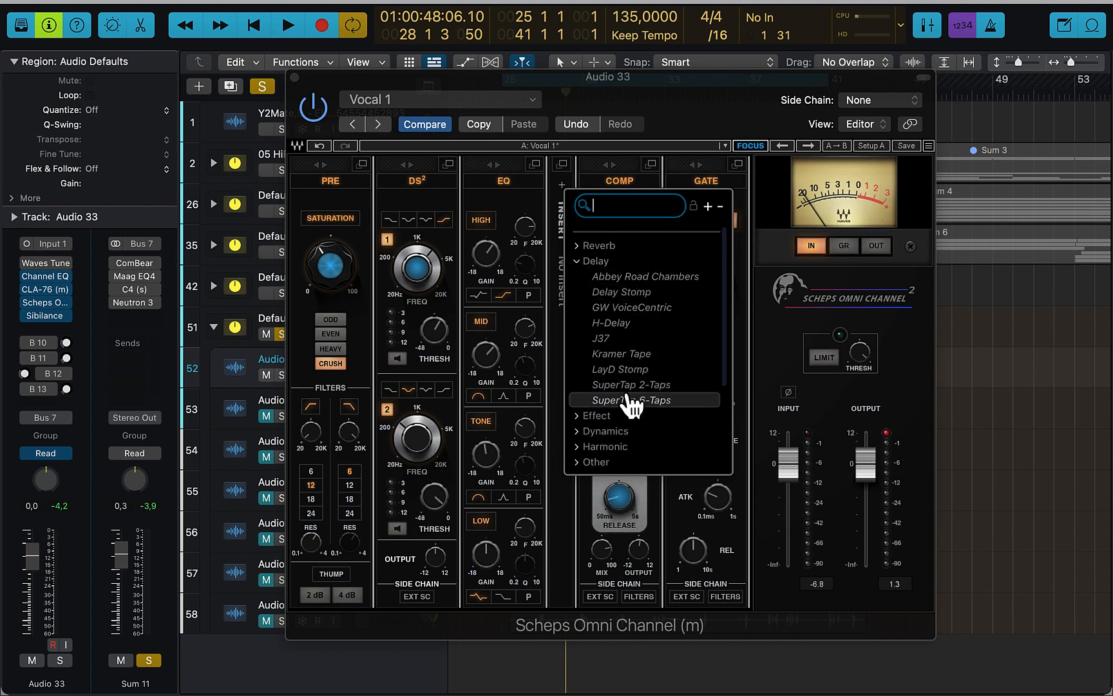
click(582, 262)
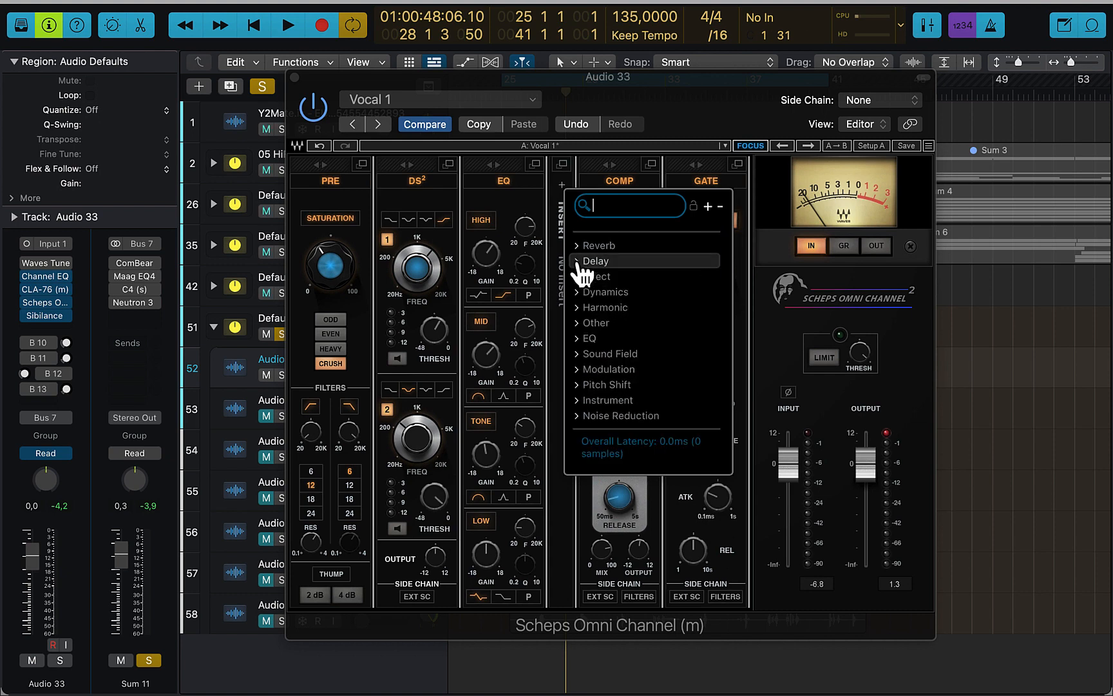
click(596, 340)
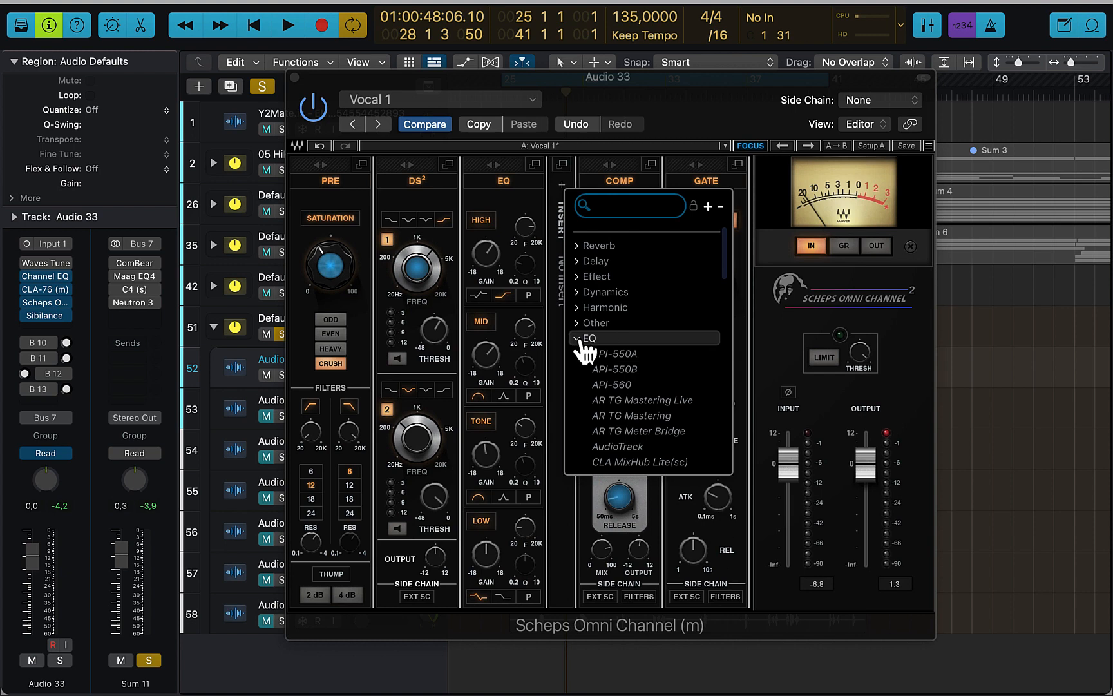
click(582, 340)
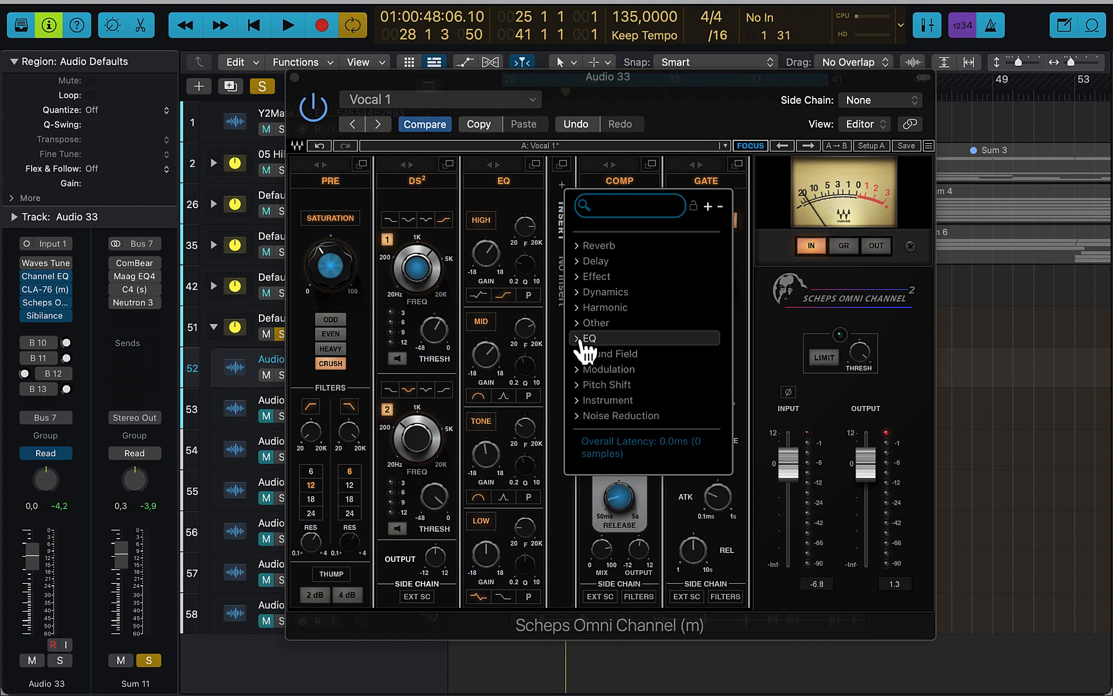
click(681, 125)
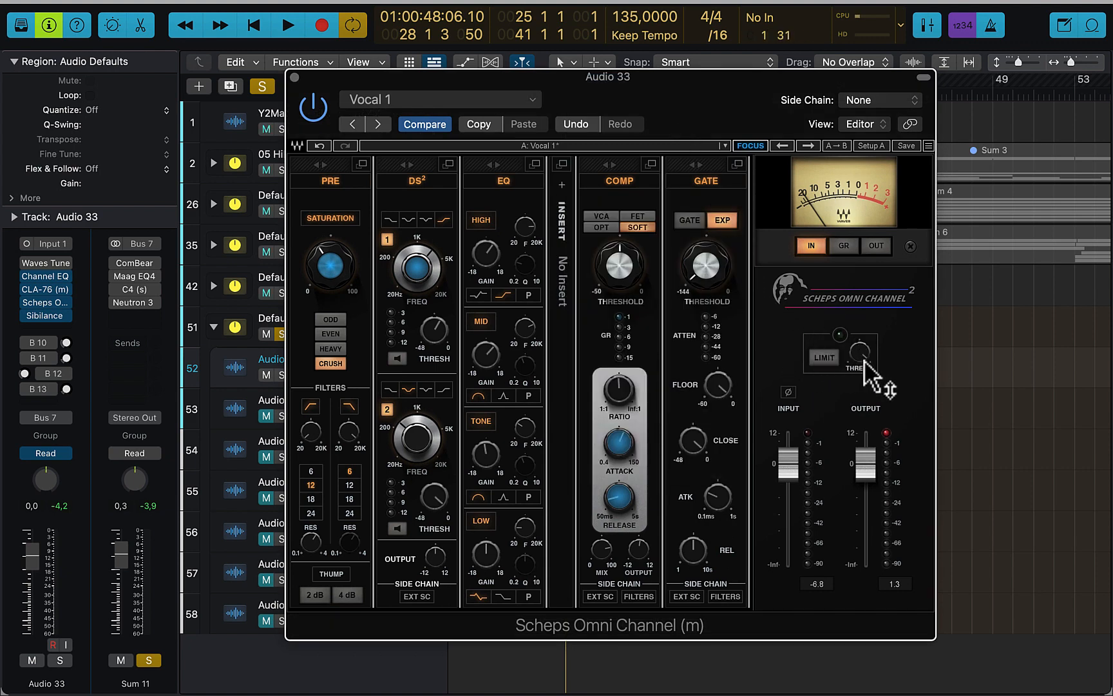
Step: Enable the output limiter during playback and set its threshold to about -10.4
mouse_move(869, 376)
key(space)
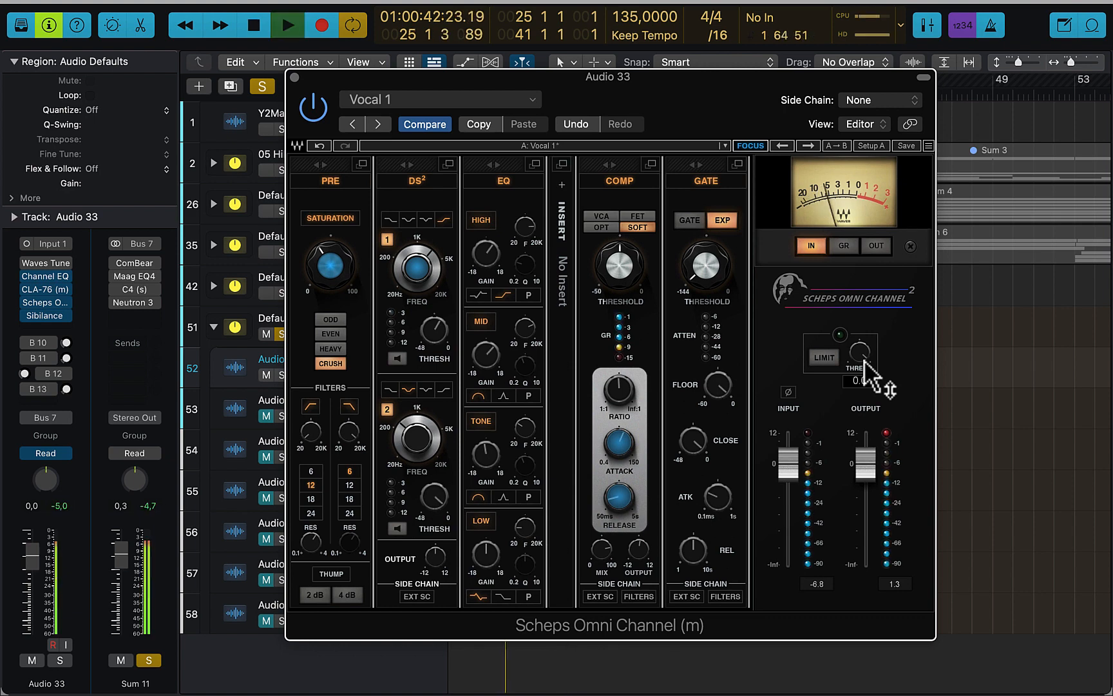
click(824, 354)
mouse_move(861, 374)
mouse_down()
mouse_move(861, 394)
mouse_move(858, 354)
mouse_up()
key(space)
key(space)
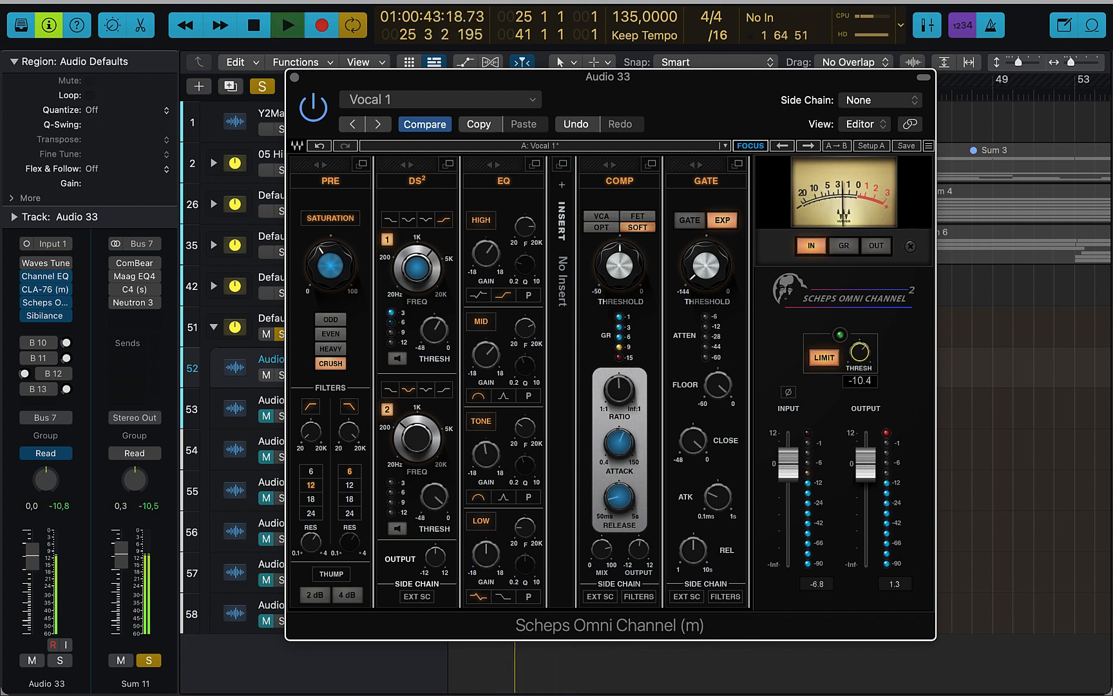
Step: Compare the vocal with the limiter off and on, and lower the limiter threshold to about -13
click(831, 354)
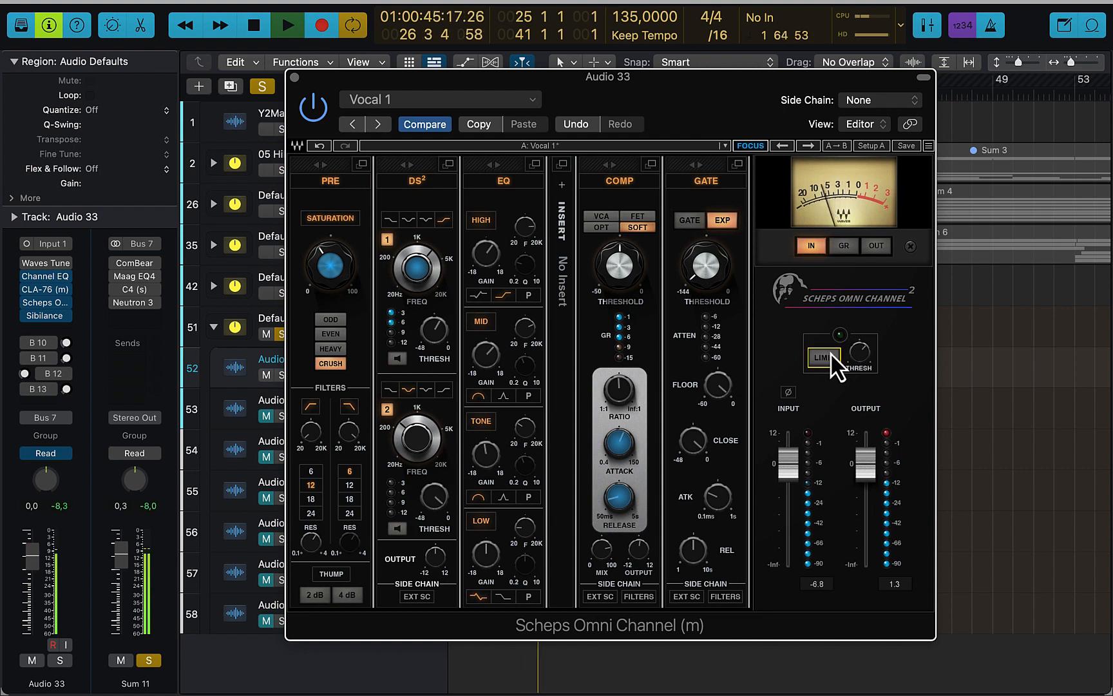
click(831, 354)
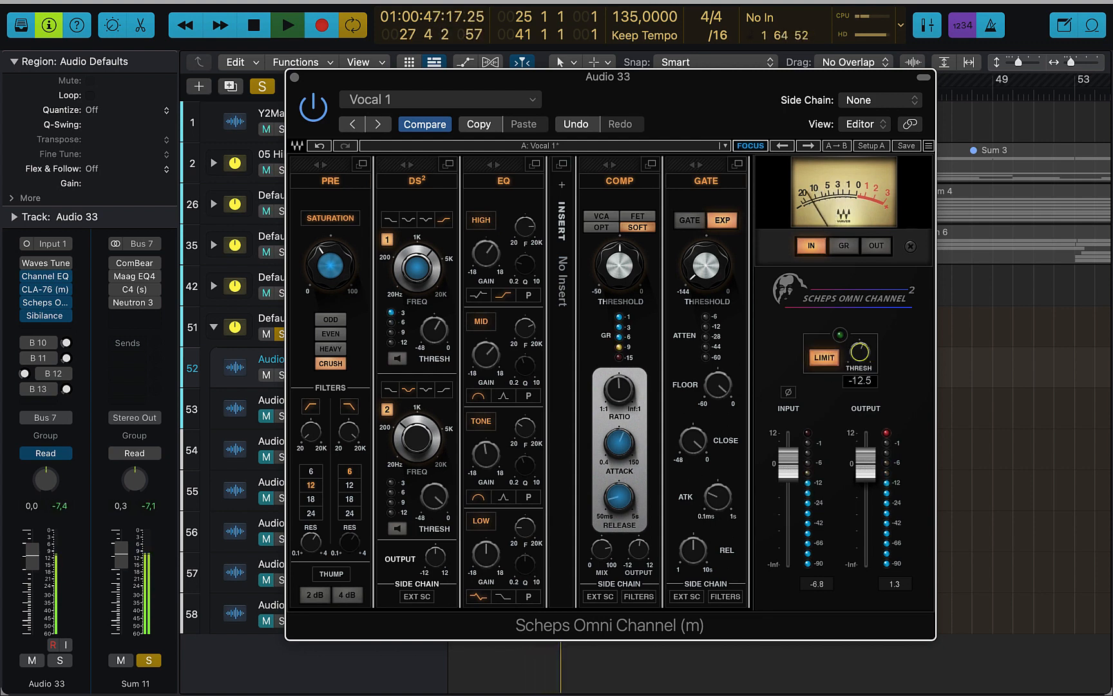
key(space)
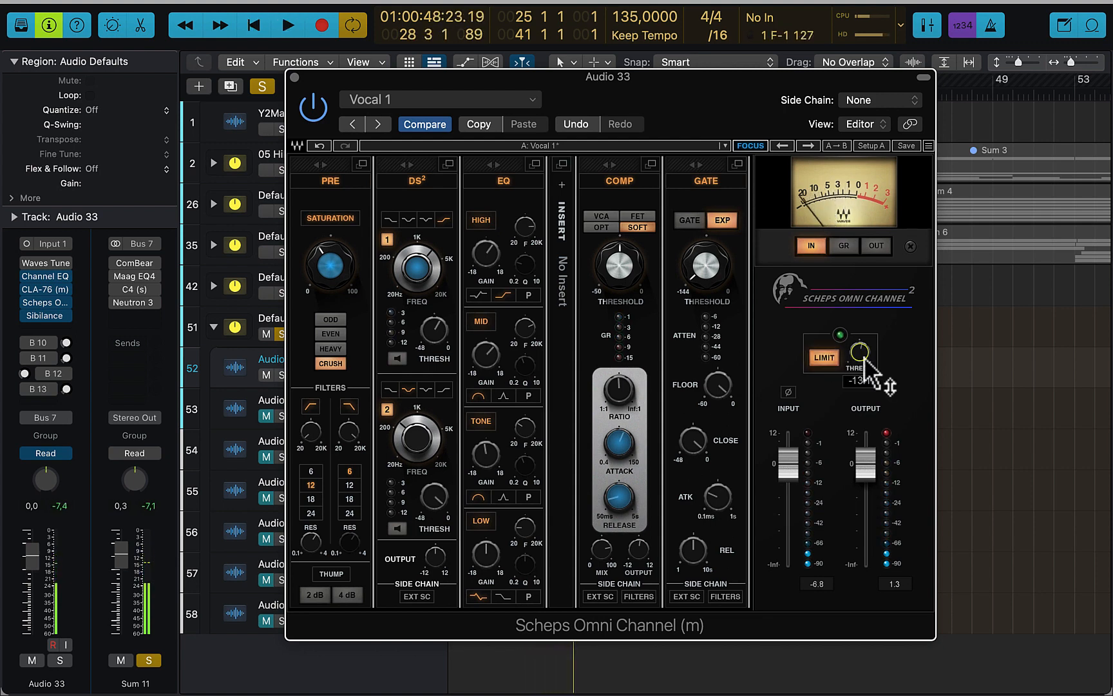